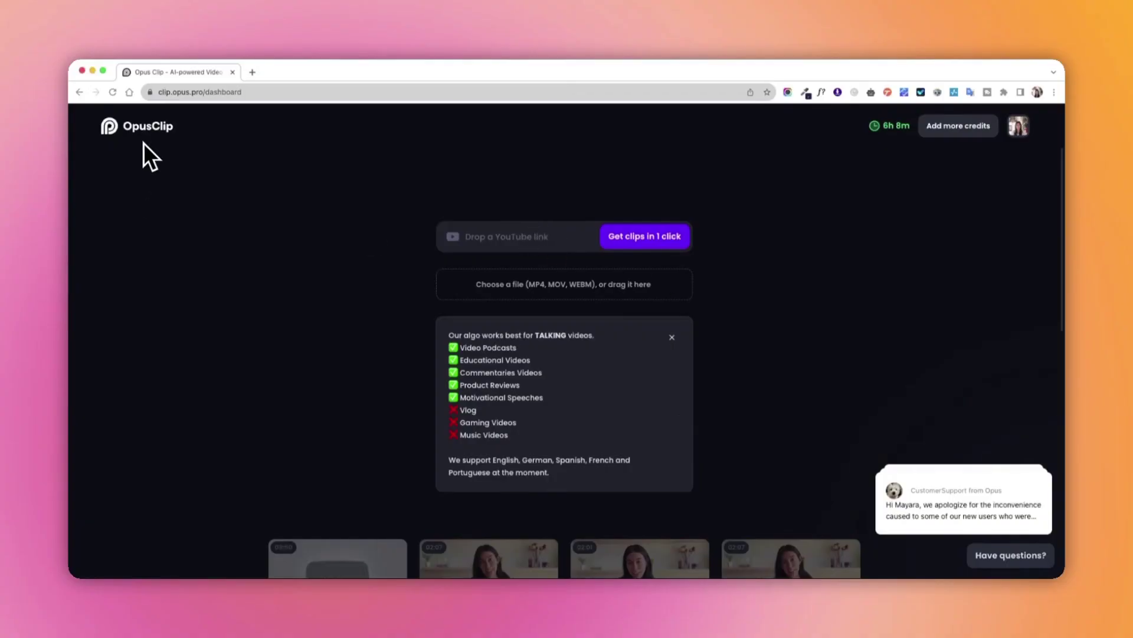
Paste the YouTube video link, turn on AI Copilot, and generate clips.
click(496, 236)
text(https://www.youtube.com/watch?v=GXPnnPuljhw)
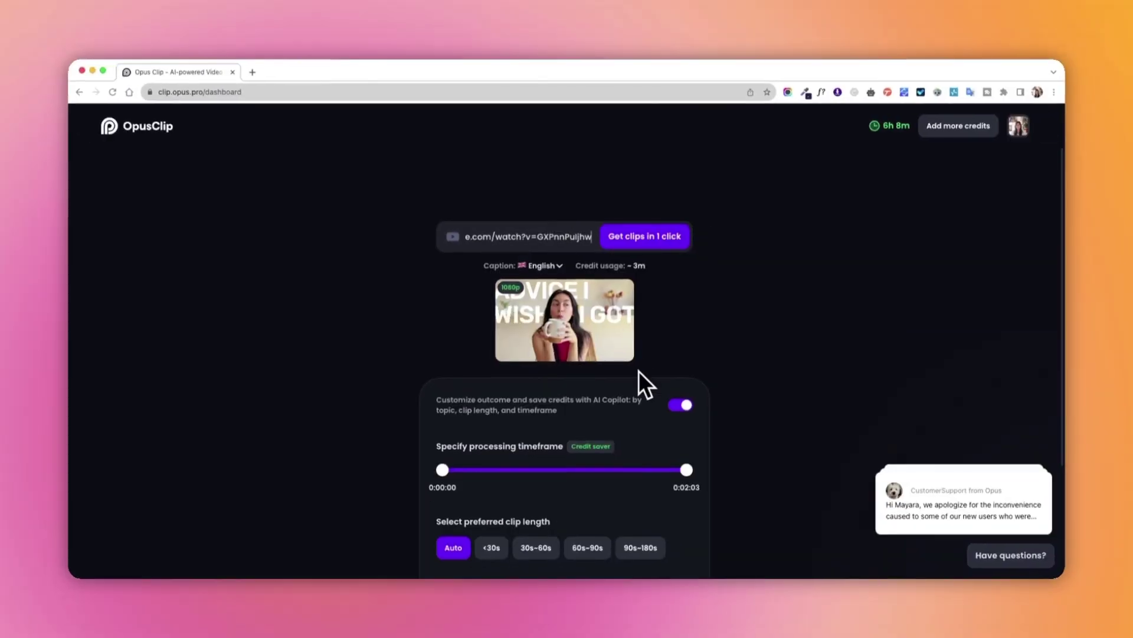
click(679, 405)
click(679, 406)
scroll(661, 354, down, 2)
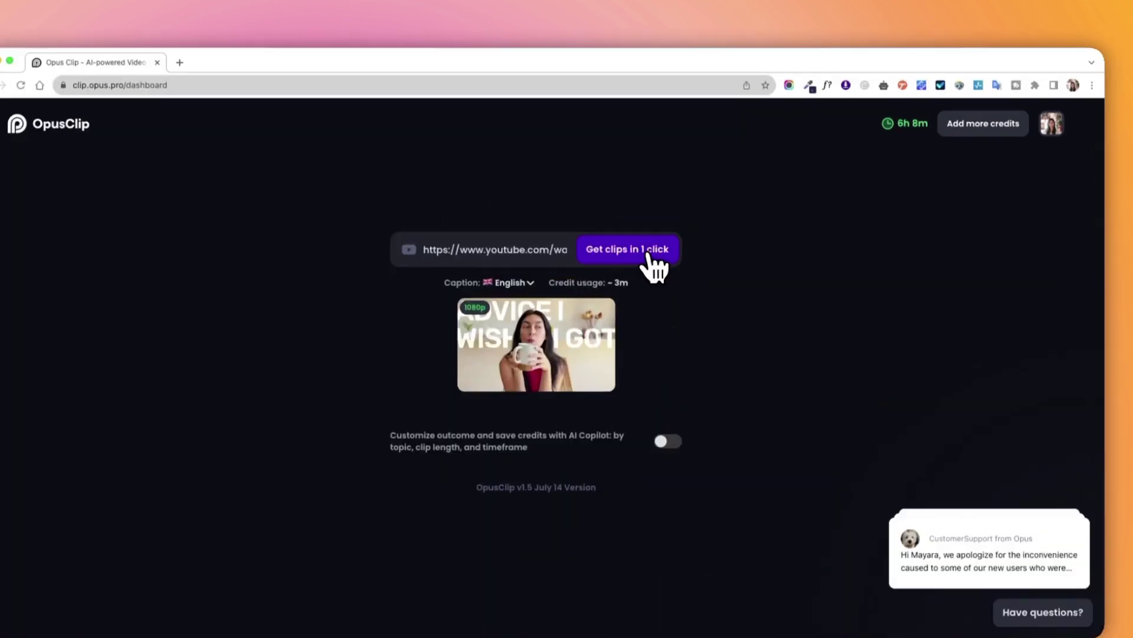
click(646, 236)
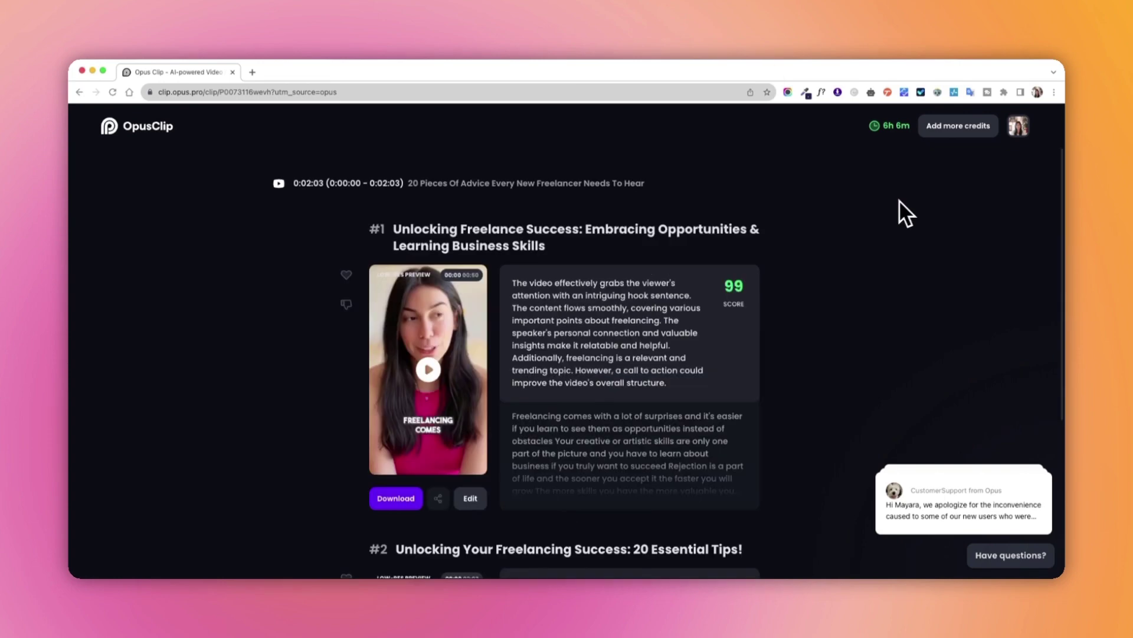
Preview clip #1 and open it in the editor.
scroll(891, 233, down, 4)
scroll(891, 233, up, 4)
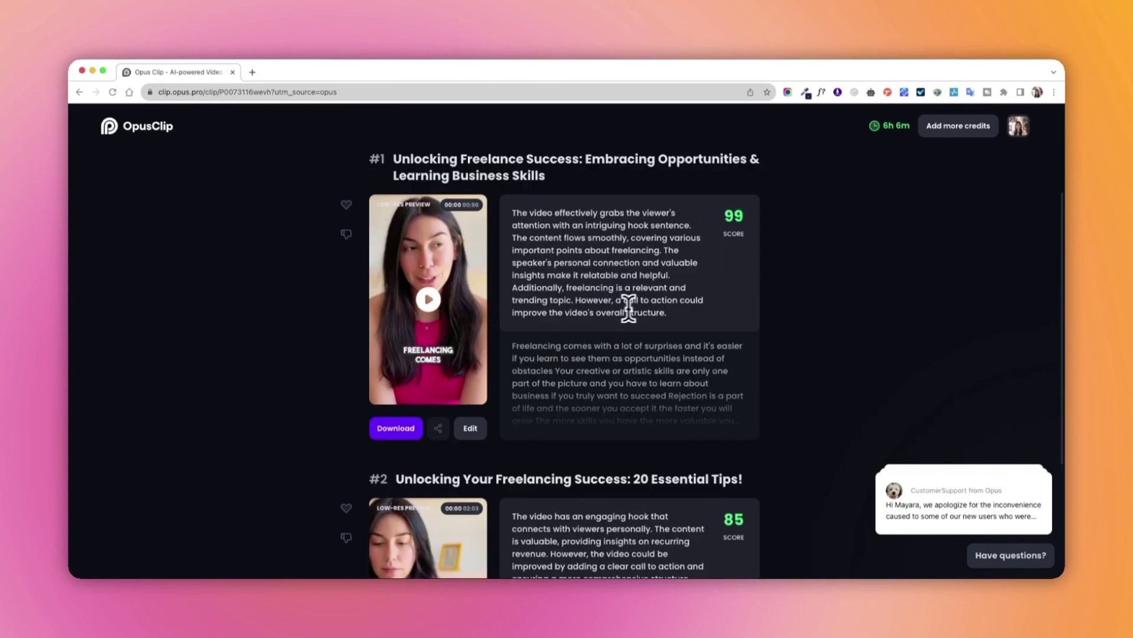
click(430, 322)
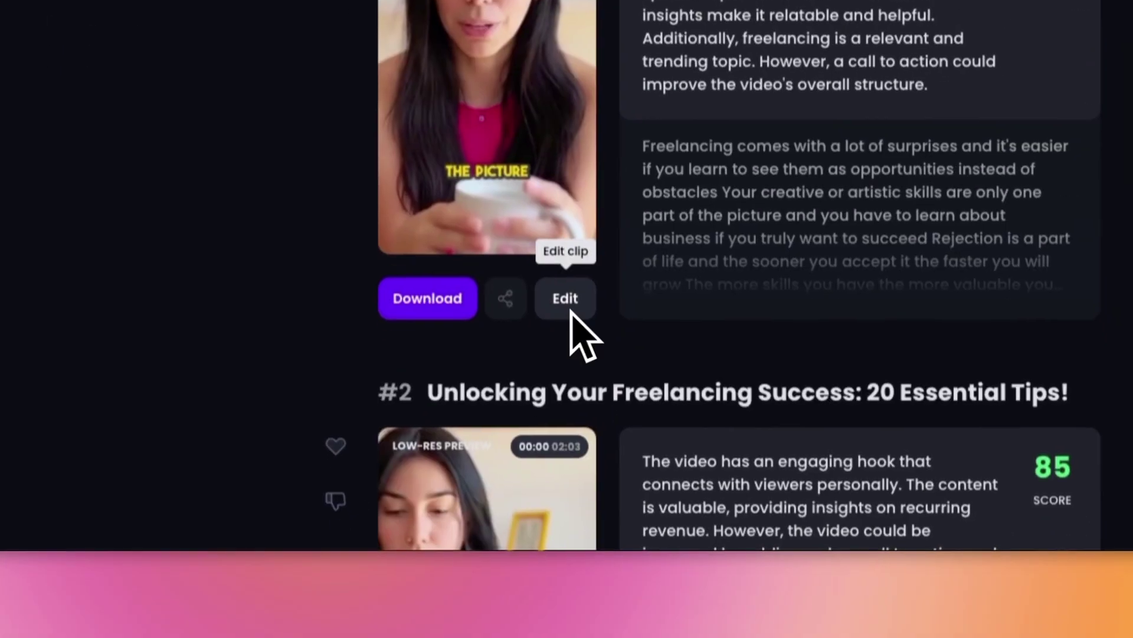
click(651, 558)
Insert a 'work' emoji before the 'By understanding your work' paragraph and play the edited clip.
mouse_move(230, 394)
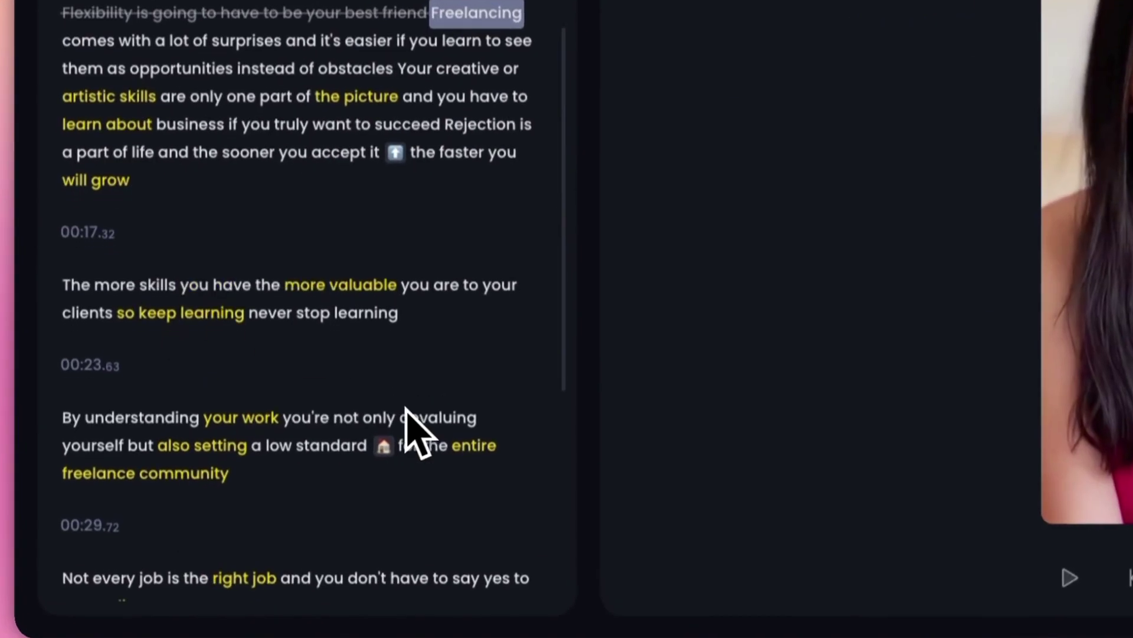
scroll(277, 463, down, 1)
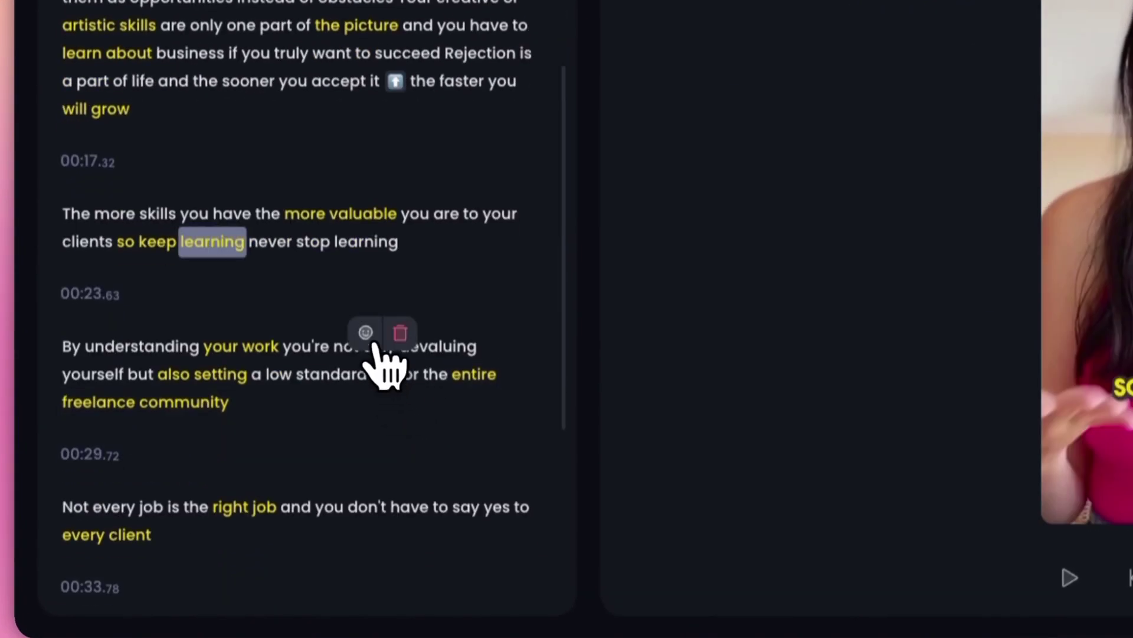
click(137, 305)
text(work)
double_click(898, 71)
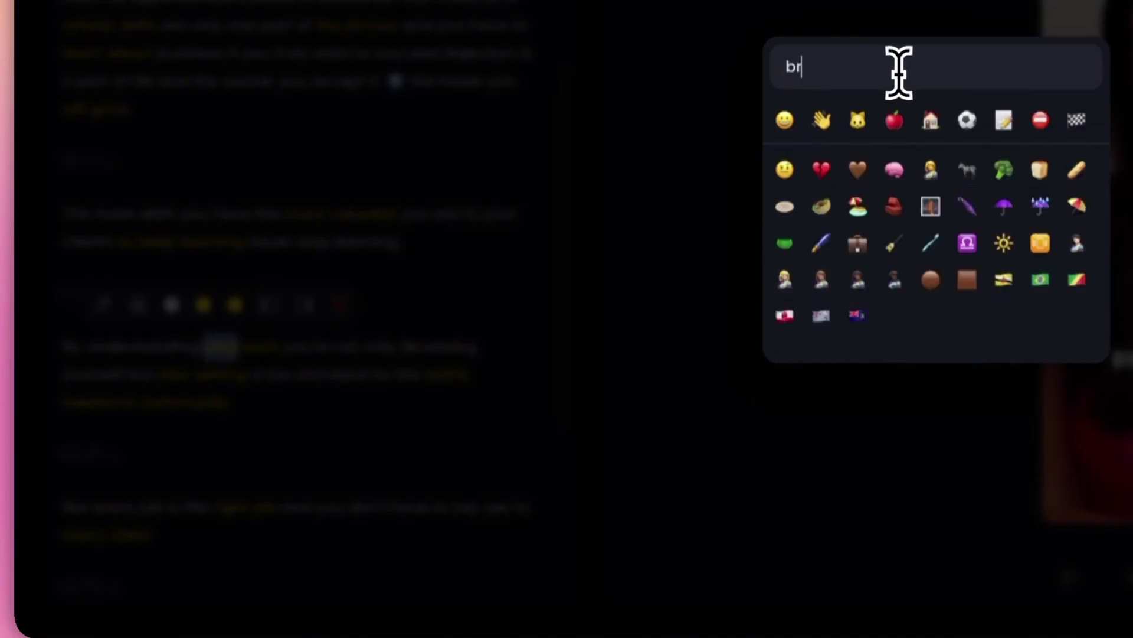
click(838, 213)
click(1070, 577)
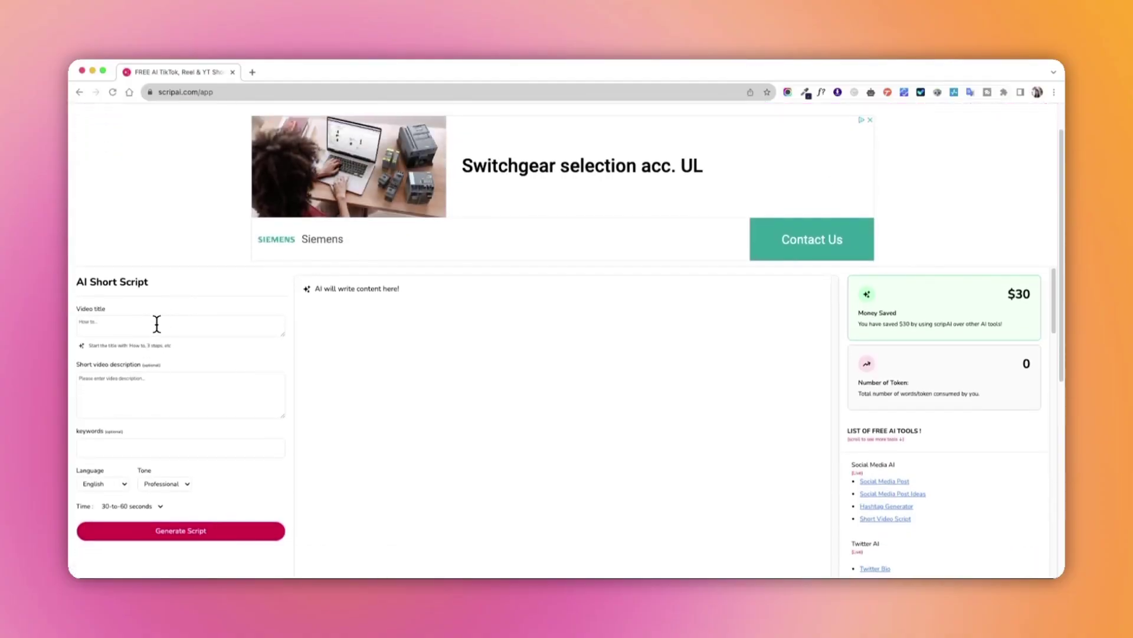
Fill in the video title and short description for the freelancer advice script.
click(157, 321)
text(How to deal with difficult clients)
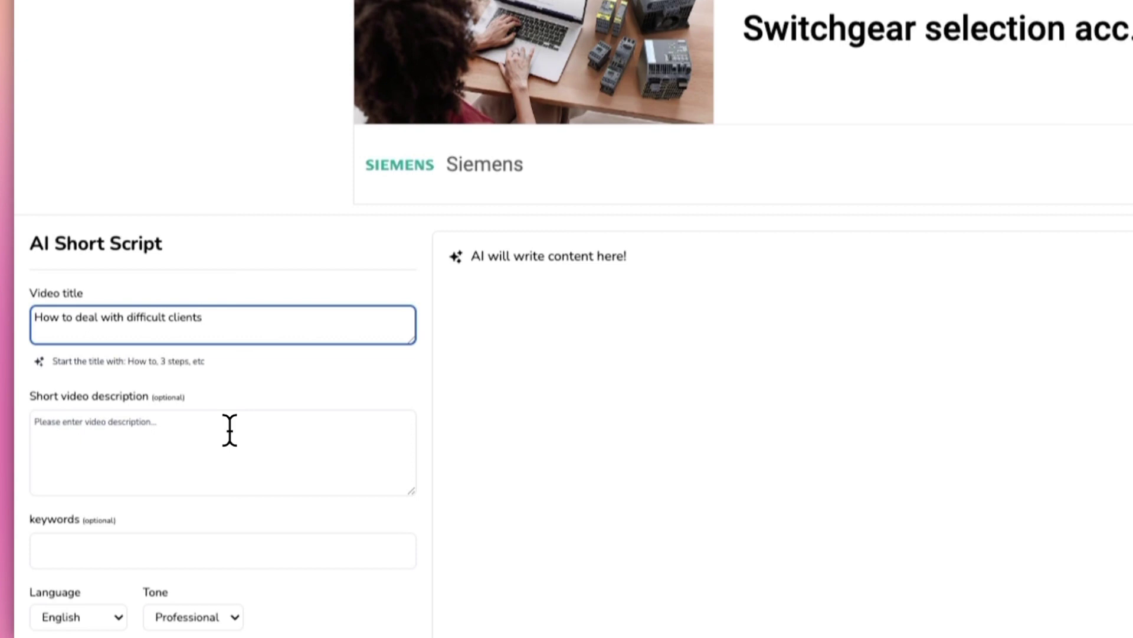
click(230, 430)
text(A-roll of me talking to the camera, giving new)
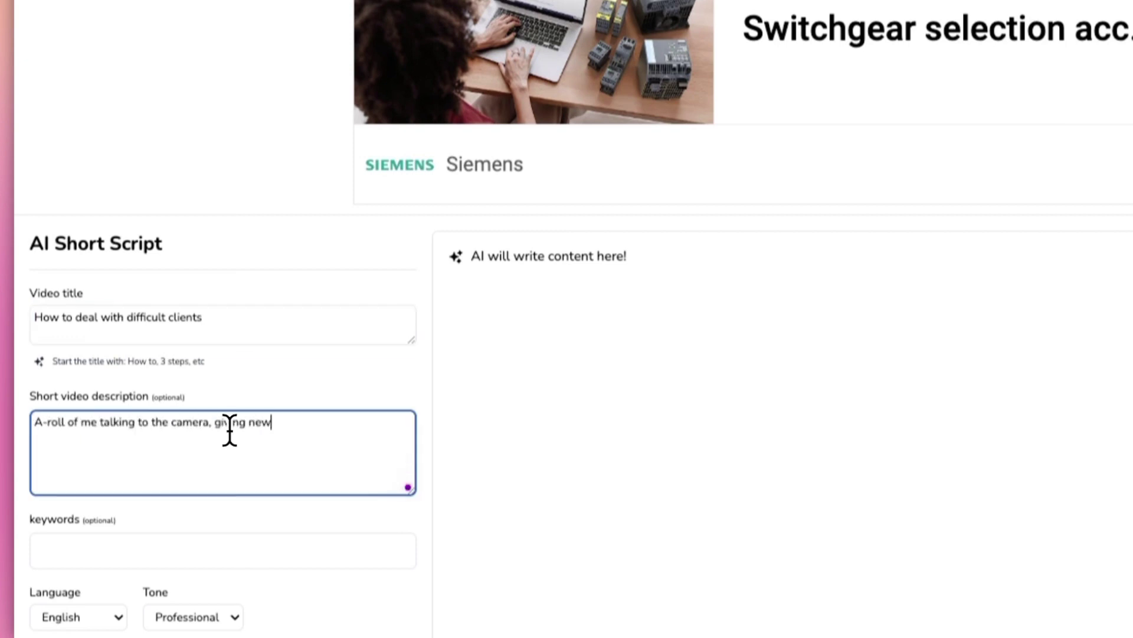
text( advice)
Set the script tone to Thoughtful and check the Time length options.
click(195, 616)
scroll(196, 637, down, 2)
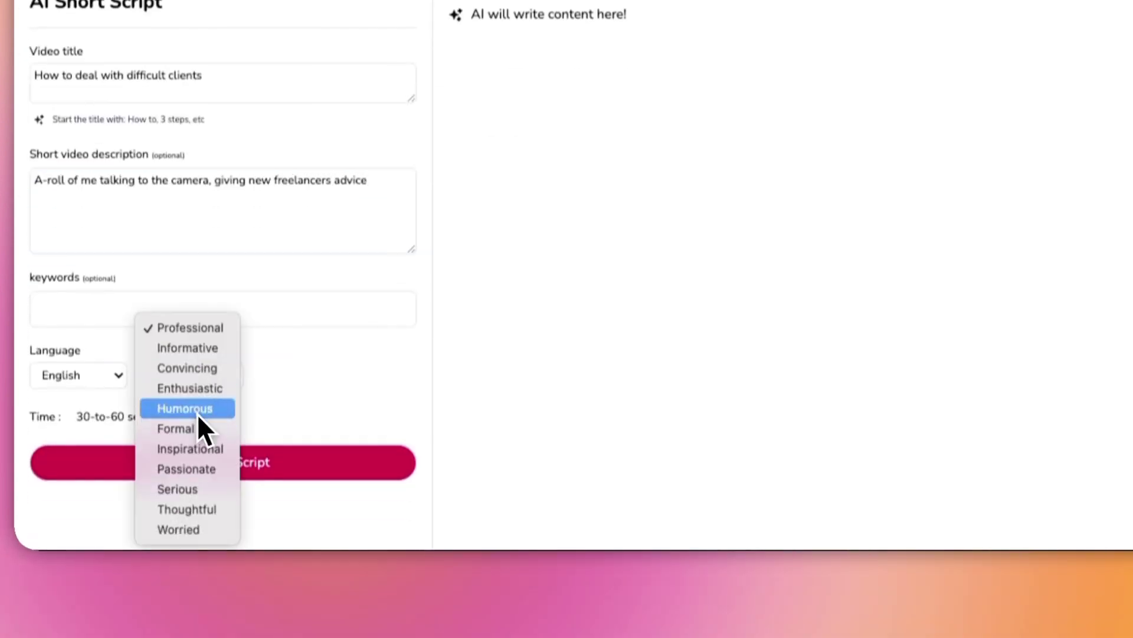
click(203, 507)
click(126, 417)
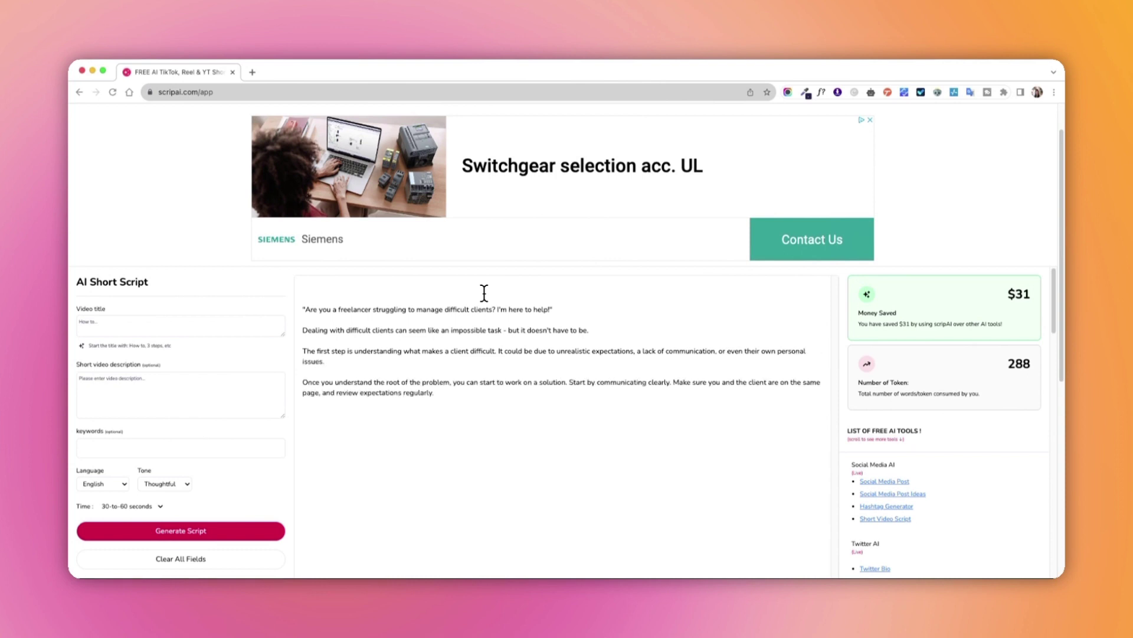
scroll(577, 264, down, 1)
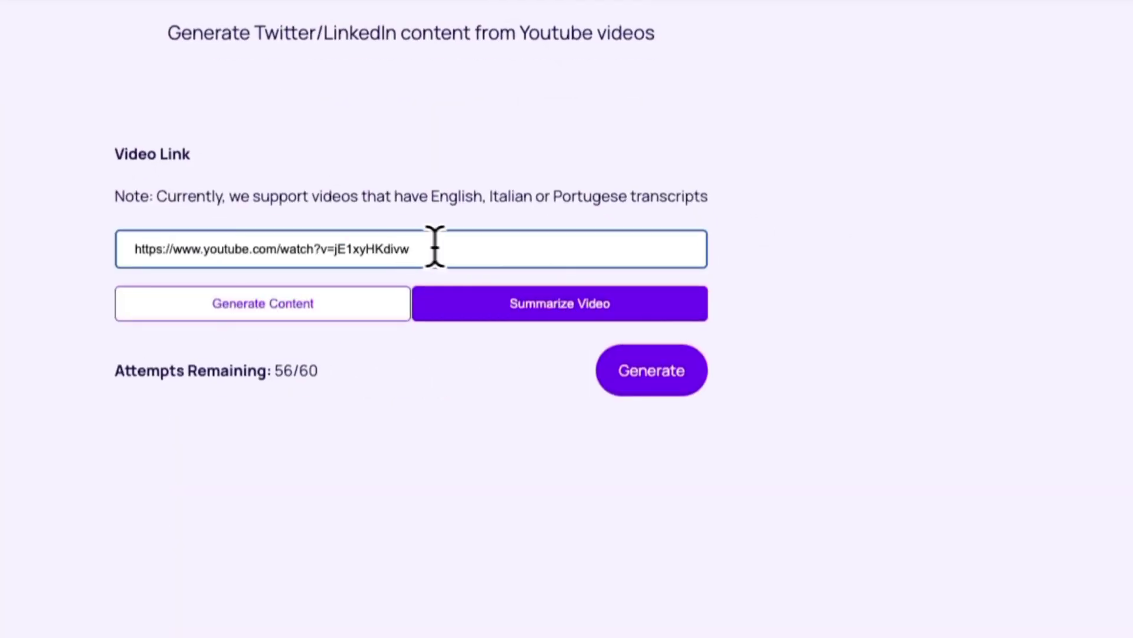
Generate the YouTube video summary in Extractify and copy the output.
click(662, 375)
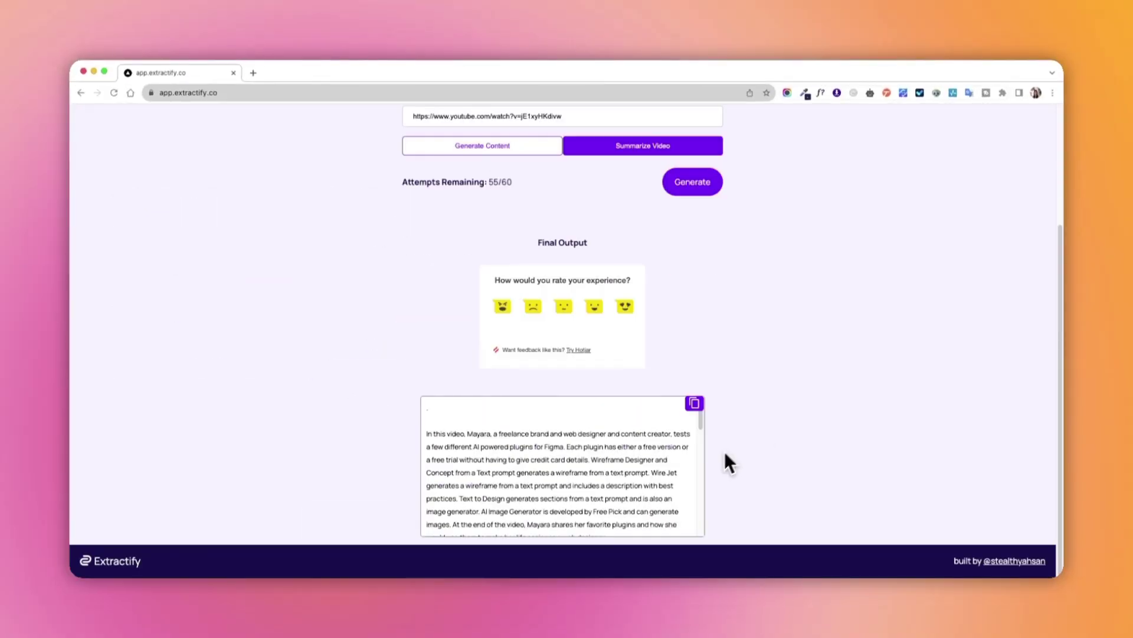
scroll(679, 466, down, 10)
click(694, 403)
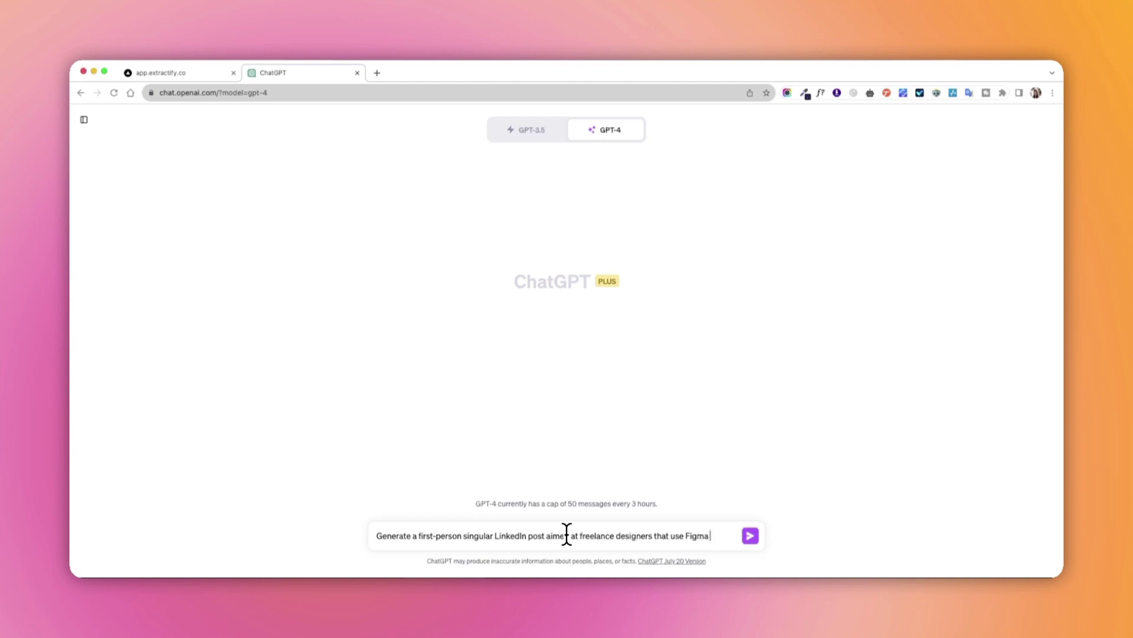
Send GPT-4 the LinkedIn post prompt with the video summary and review the reply.
text(n the content below:)
key(Return)
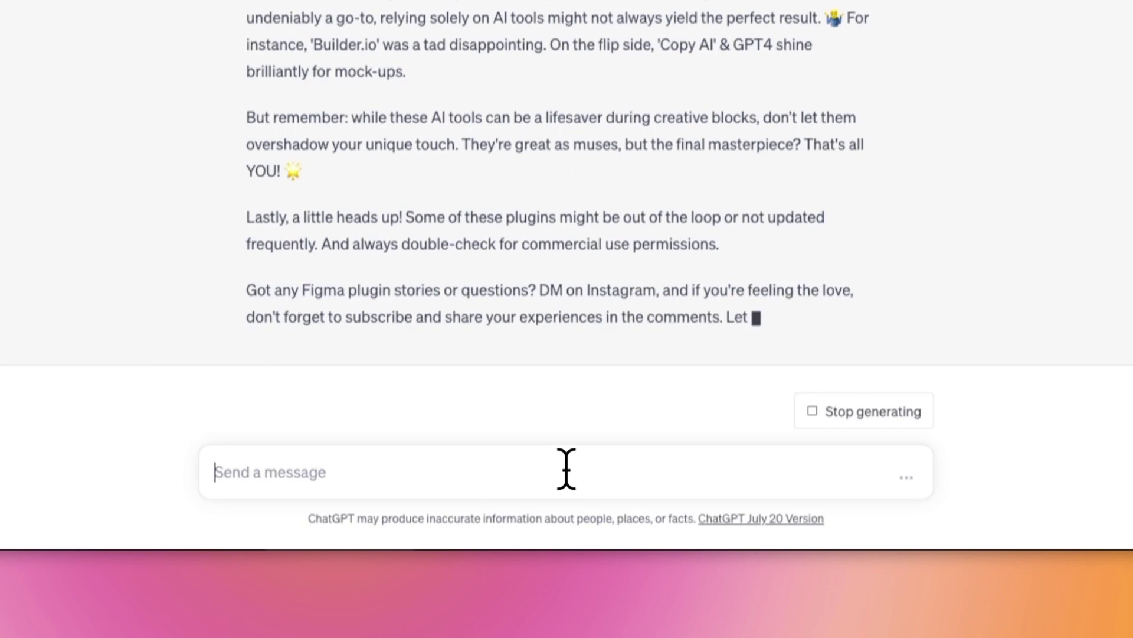
scroll(512, 308, up, 10)
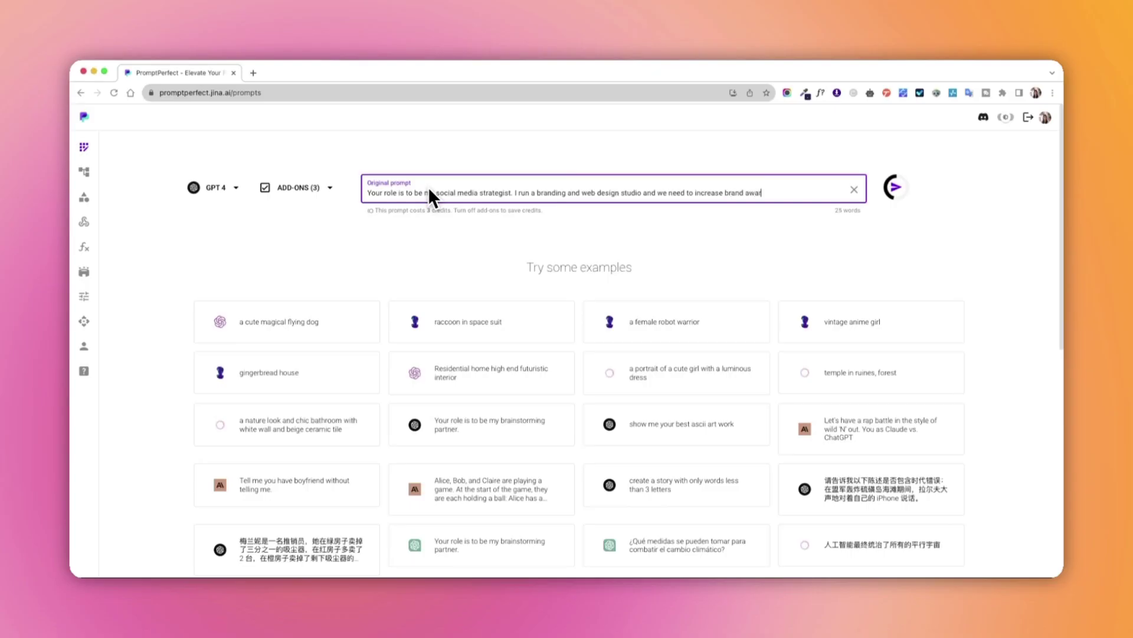
key(Return)
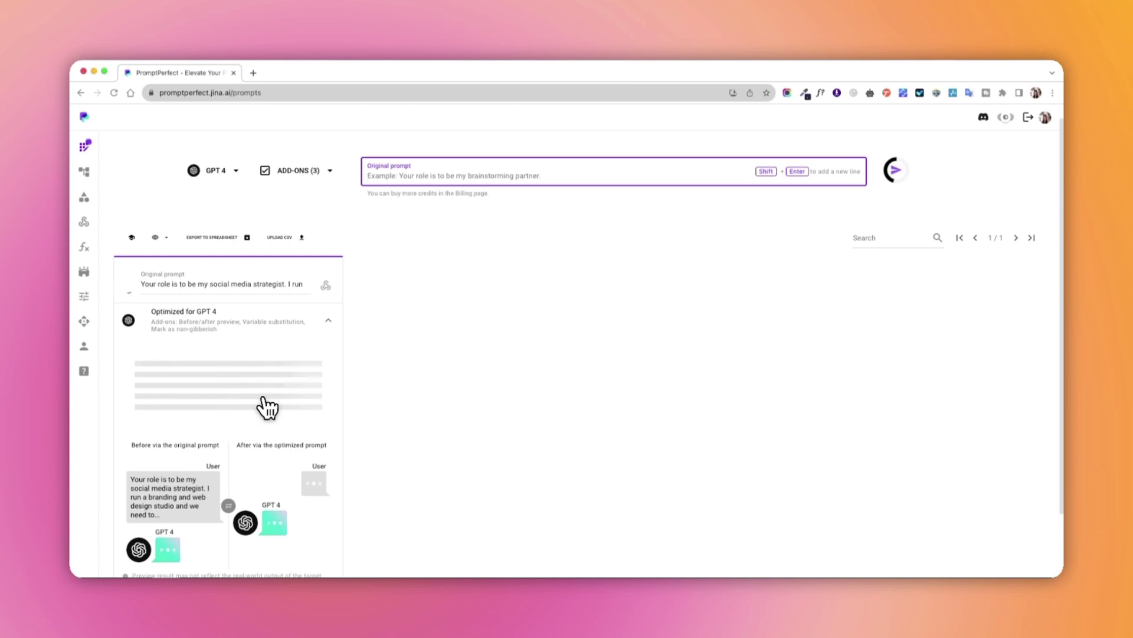
Scroll through the optimized prompt and the Before/After GPT-4 answers to compare them.
scroll(272, 383, down, 10)
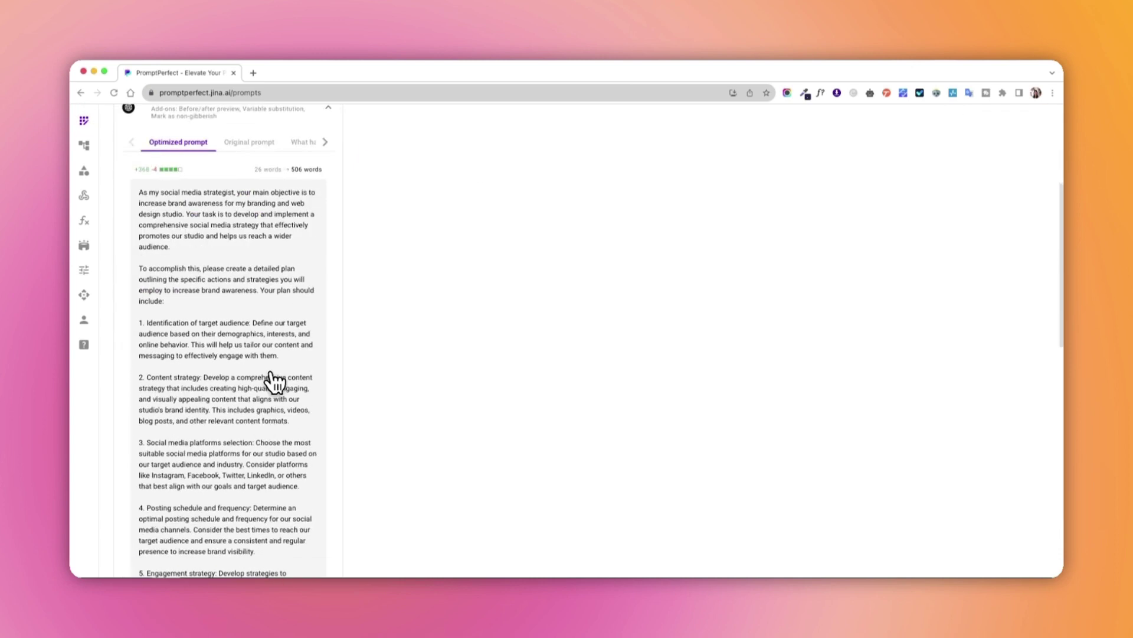
scroll(274, 380, down, 10)
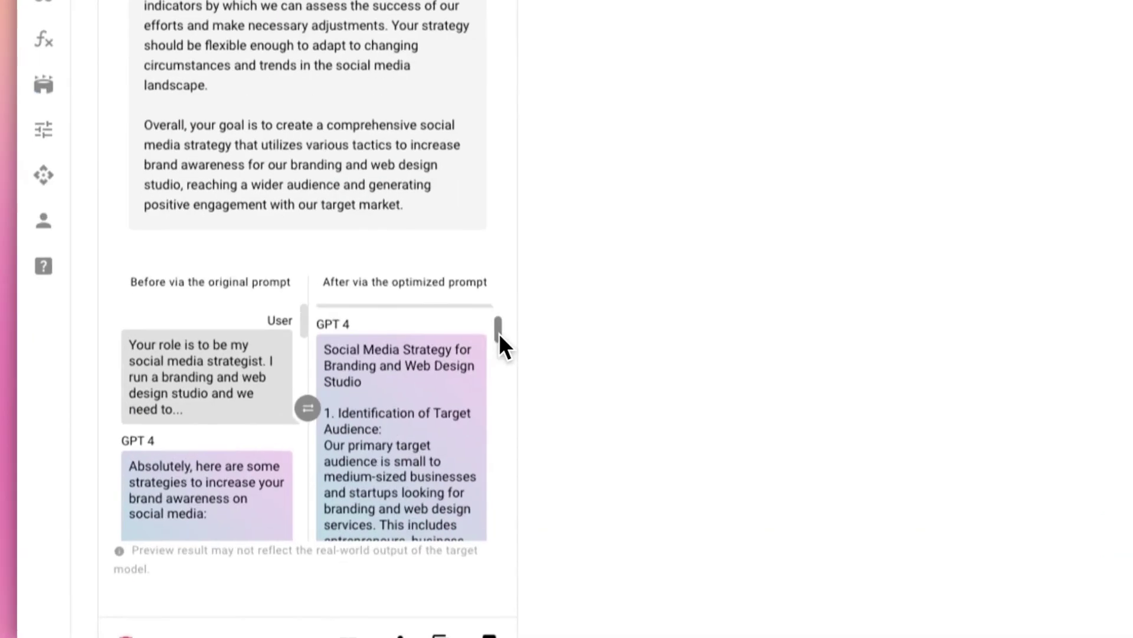
scroll(332, 384, down, 2)
drag(503, 341, 490, 475)
scroll(256, 405, down, 10)
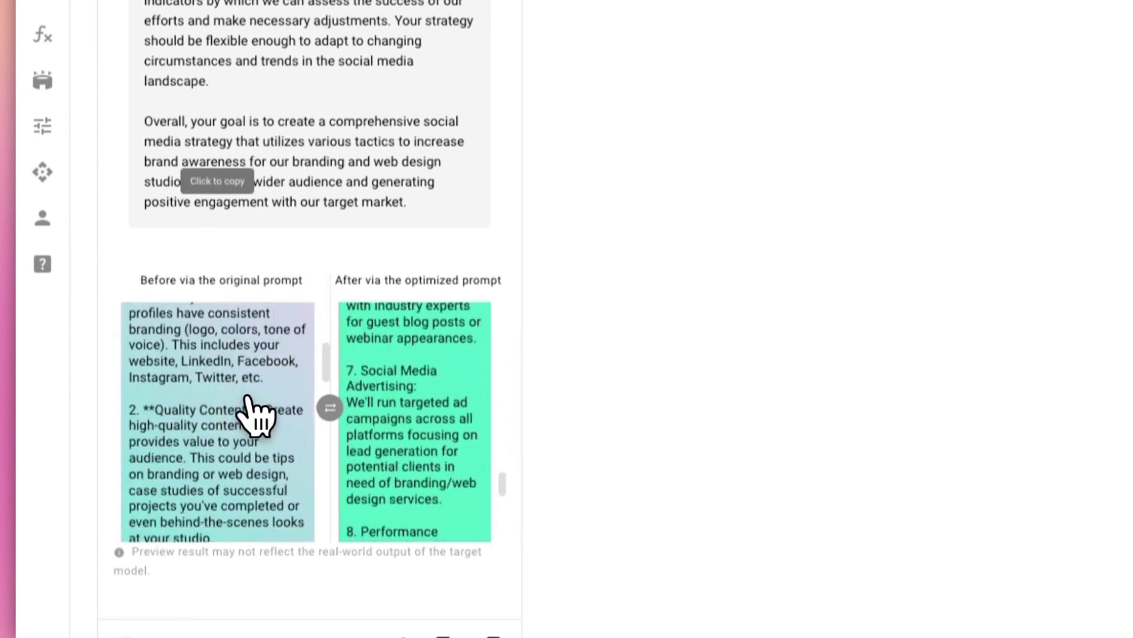
scroll(405, 463, down, 5)
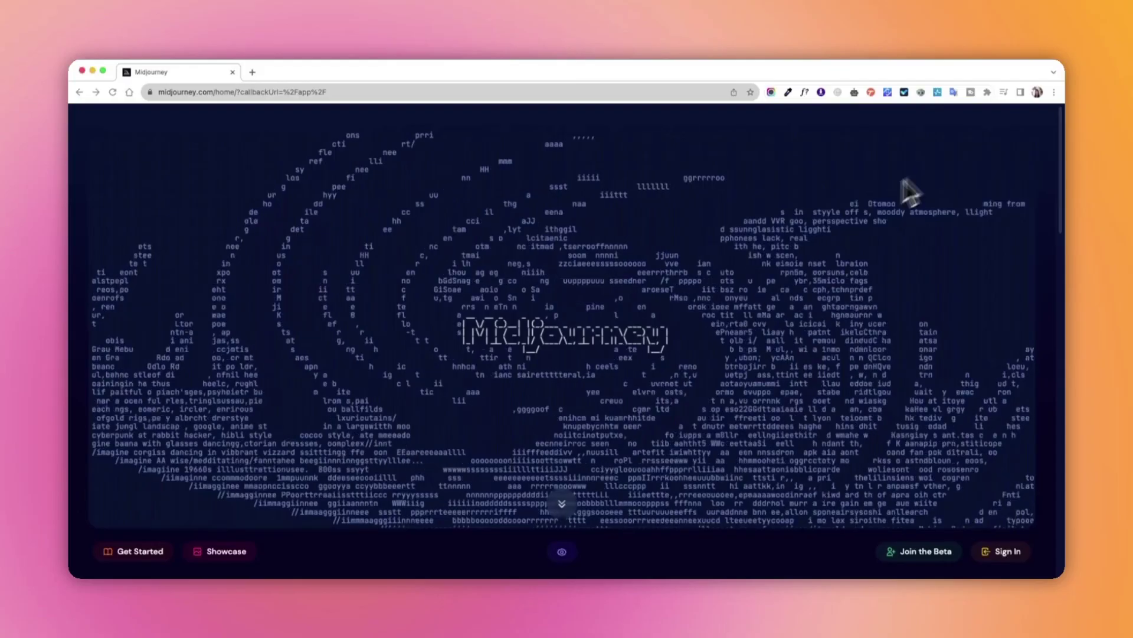
Sign in to midjourney.com and authorize Midjourney with the Discord account.
scroll(820, 236, down, 15)
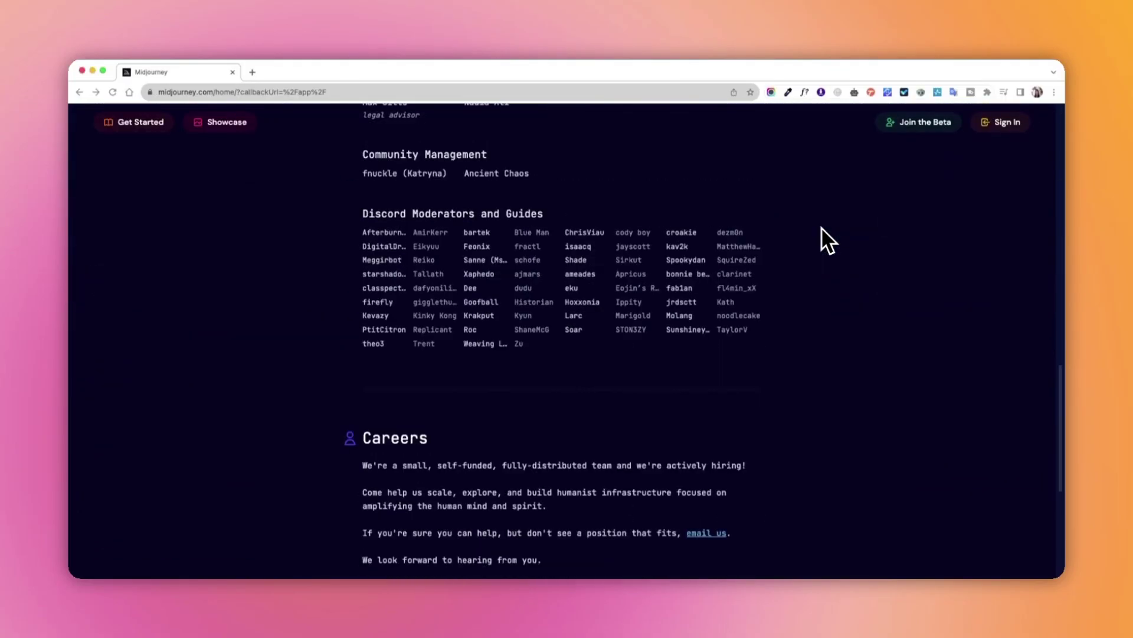
click(1004, 122)
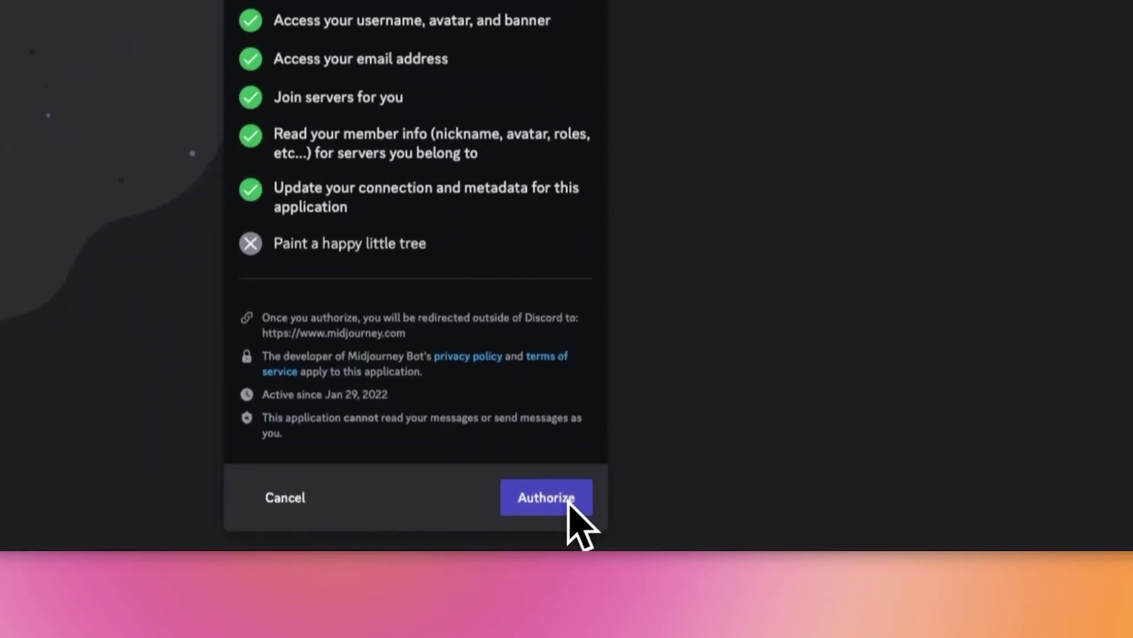
click(568, 500)
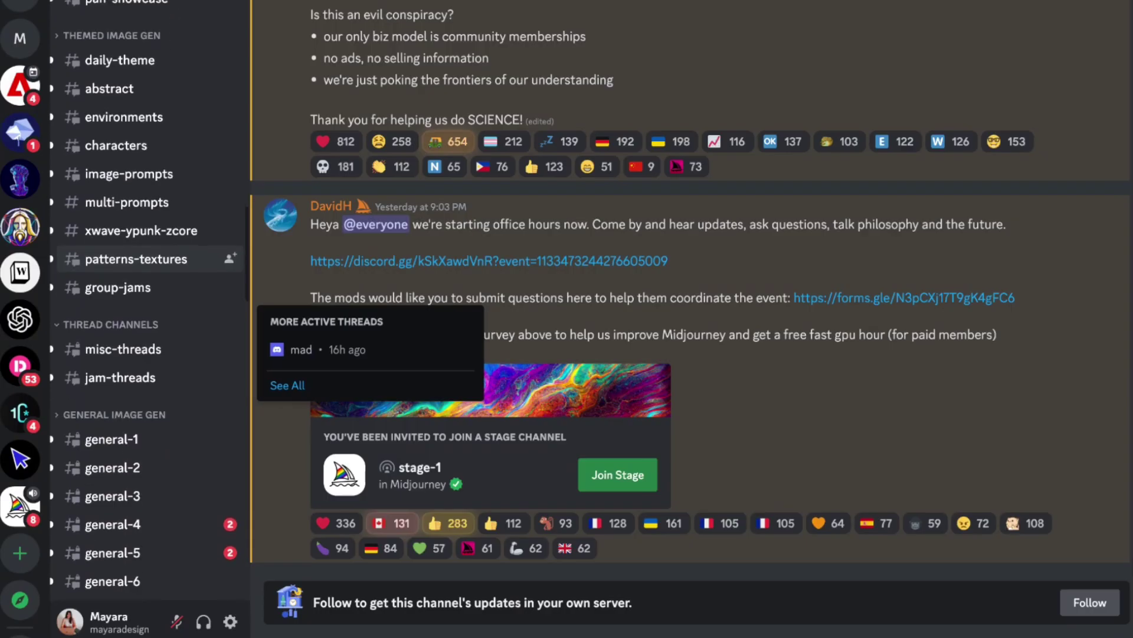
Submit the rustic modern living-area prompt with /imagine in the #general-11 channel.
scroll(112, 301, down, 1)
click(118, 560)
text(/imagine)
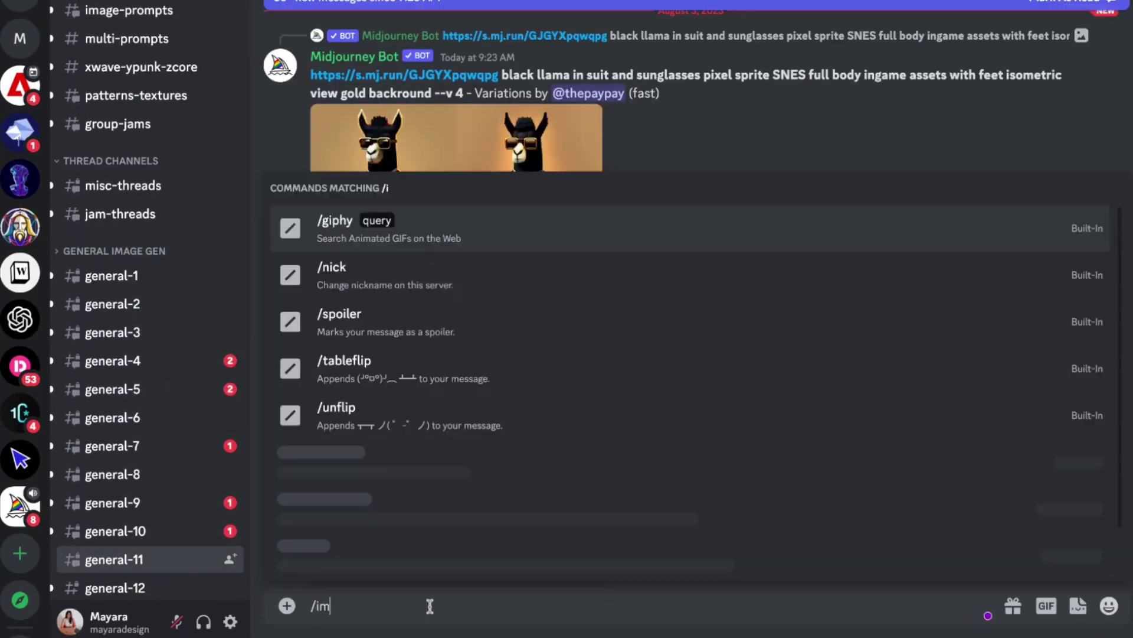
click(426, 570)
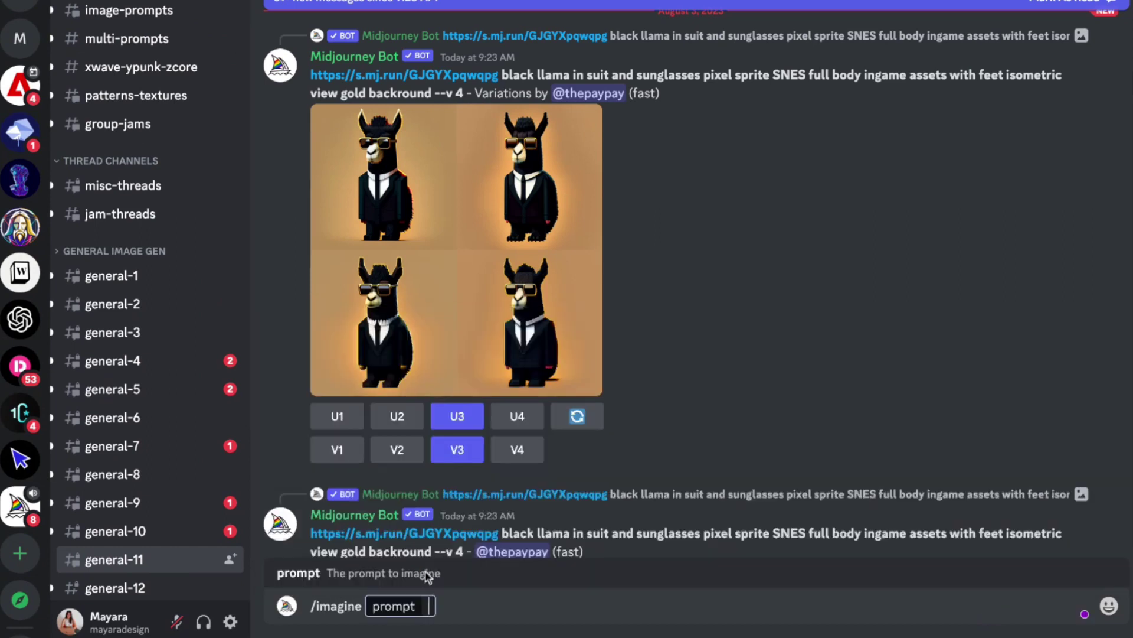
key(ctrl+v)
key(Return)
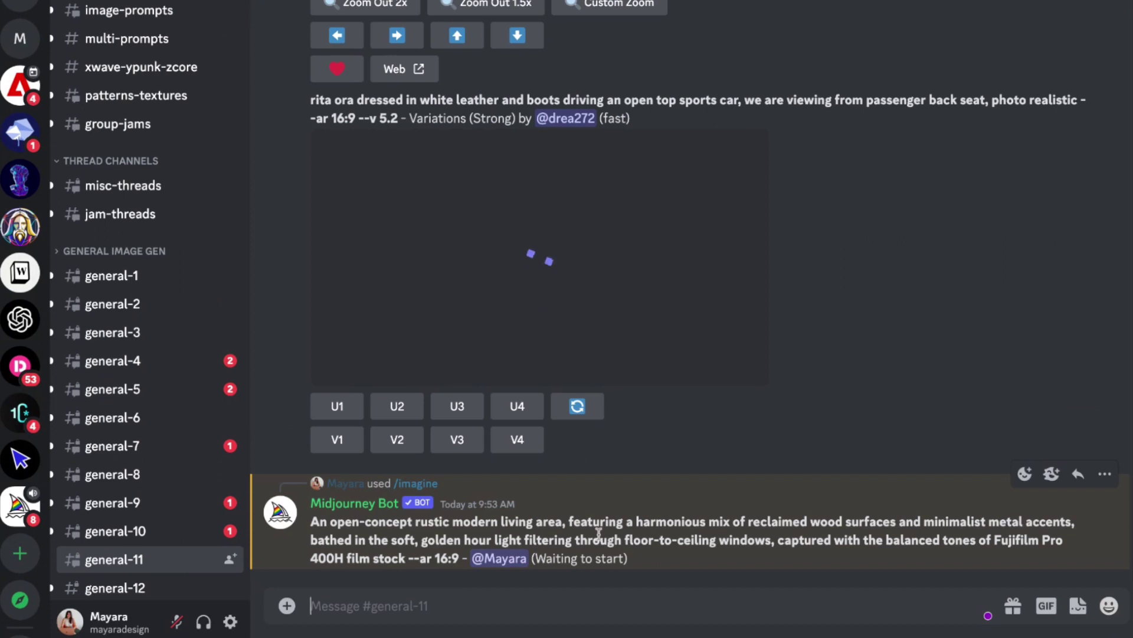
key(ctrl+i)
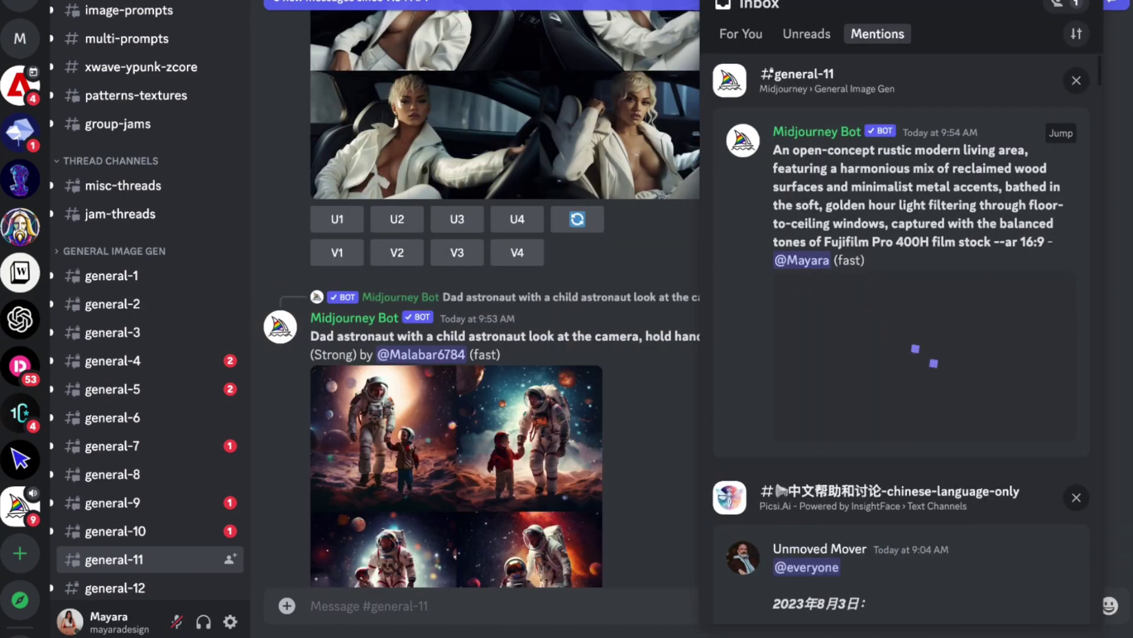
View the finished four-image grid, upscale image #4 with U4, and enlarge the result.
click(944, 361)
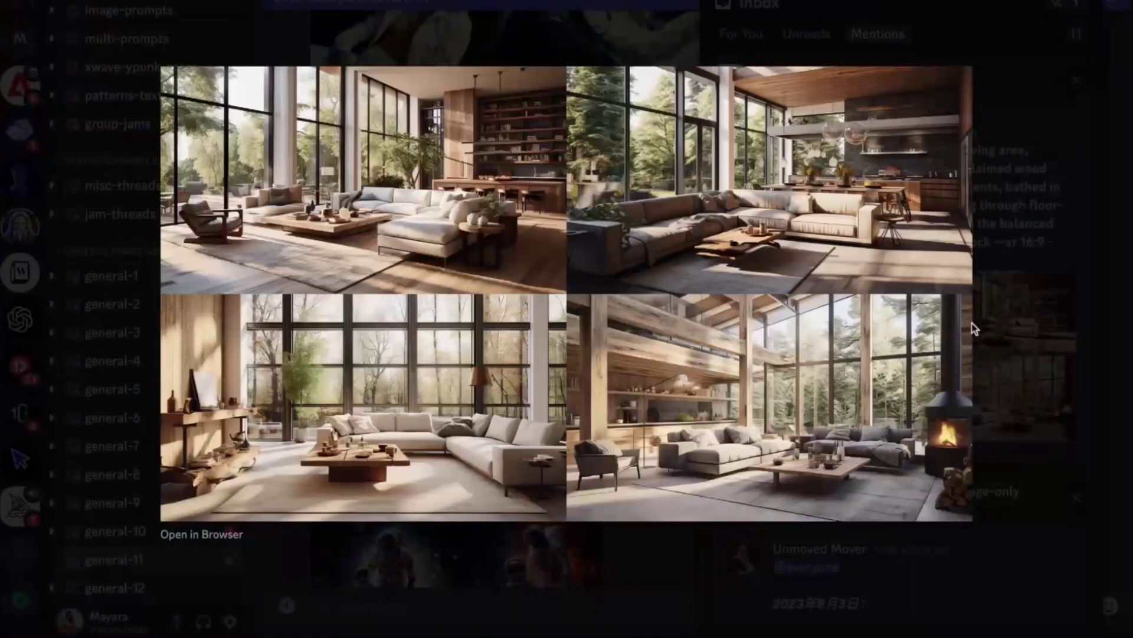
key(Escape)
scroll(519, 354, down, 5)
click(518, 515)
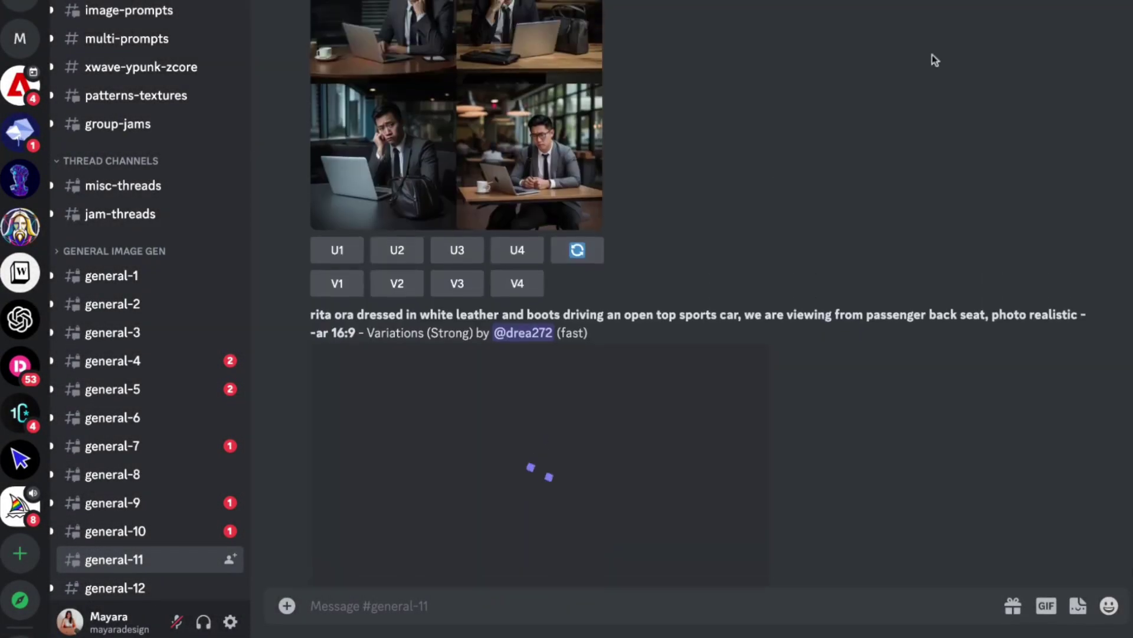
key(ctrl+i)
click(996, 352)
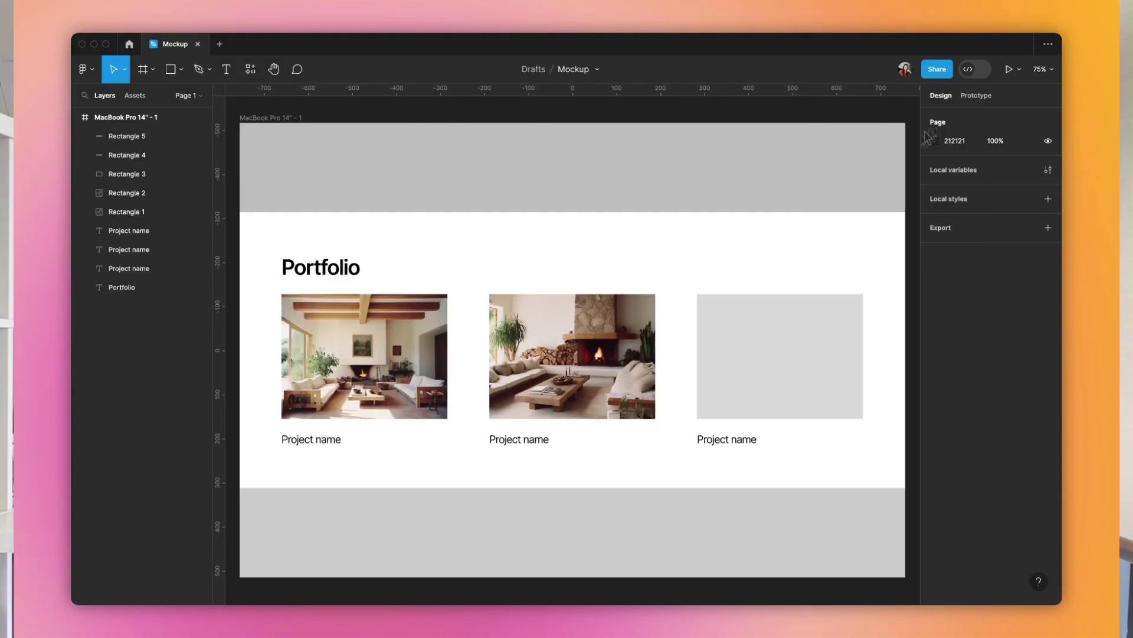
Paste the living-room image into Rectangle 3 and present the Mockup file.
click(747, 362)
key(ctrl+v)
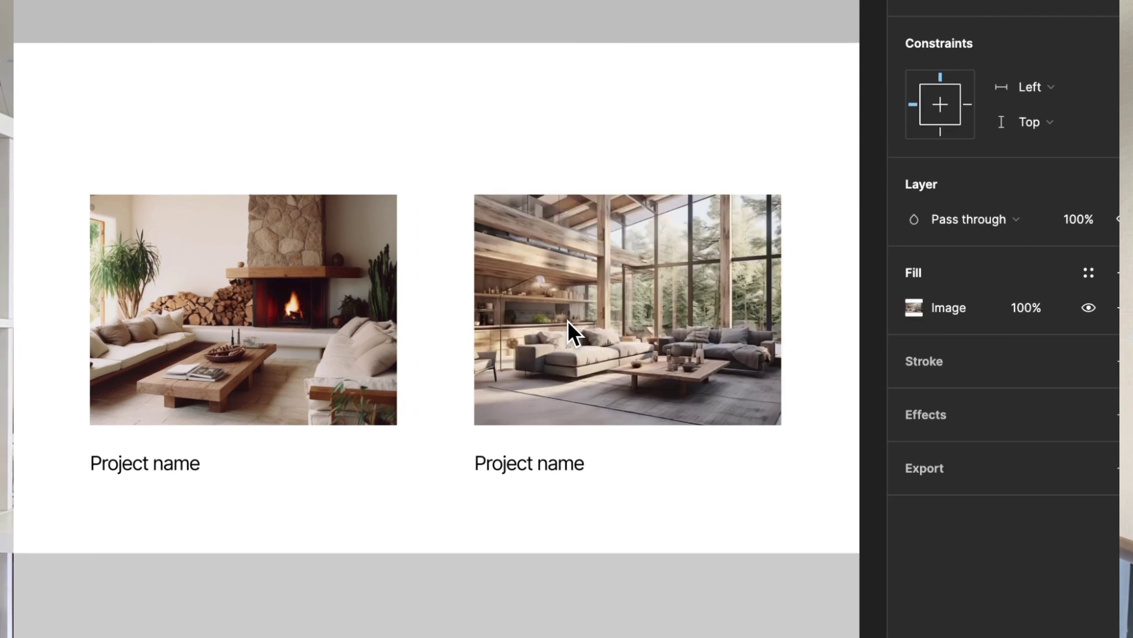
click(742, 78)
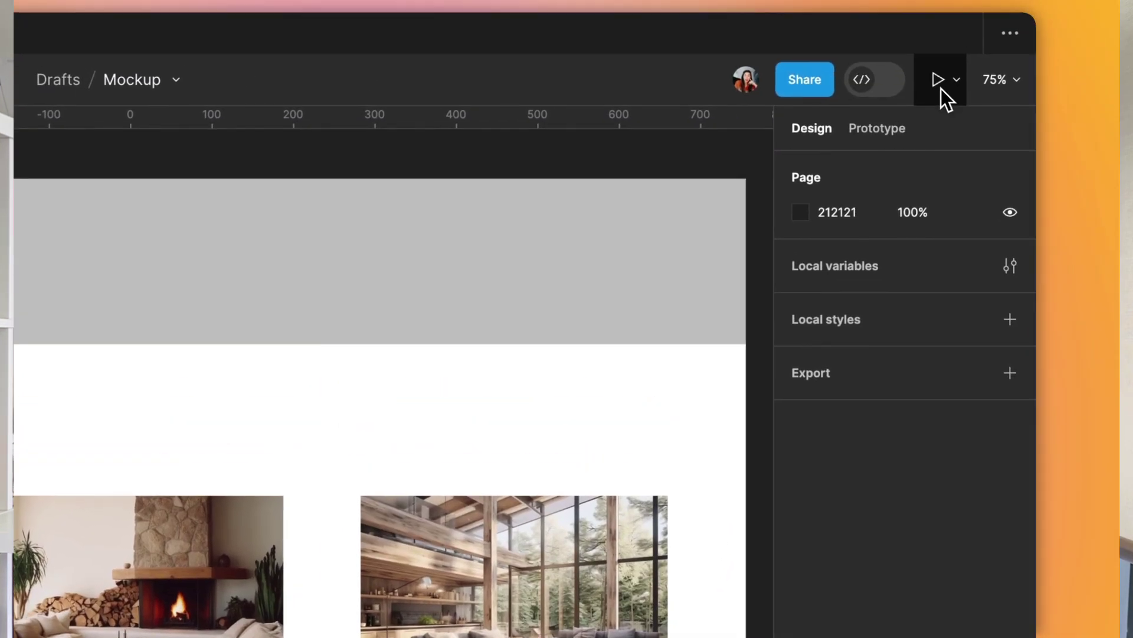
click(957, 31)
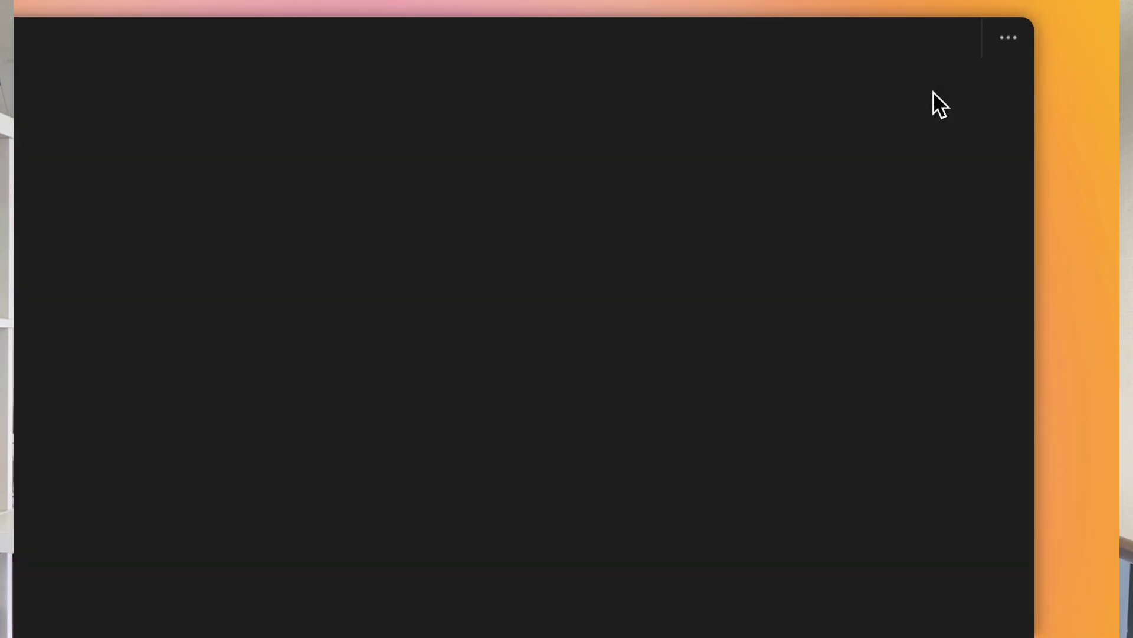